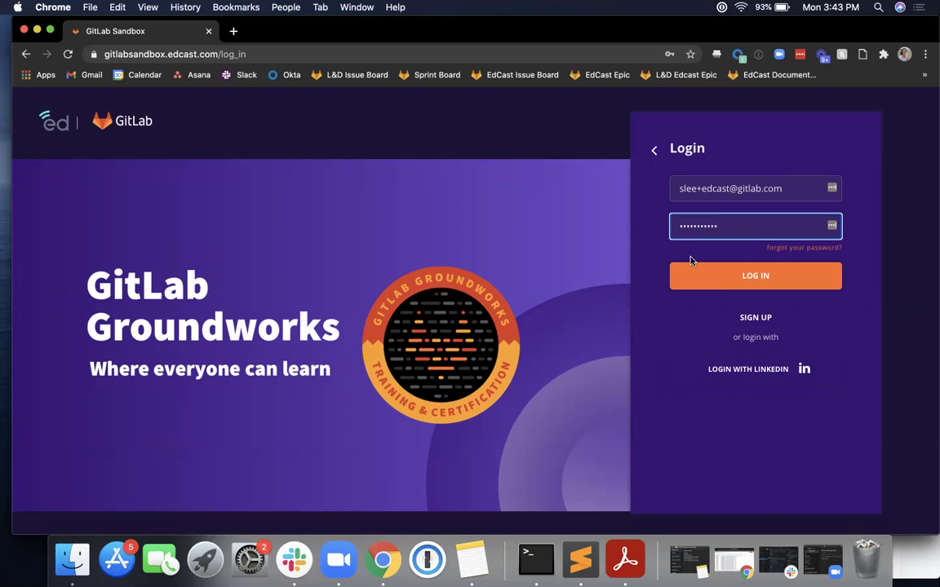
- Sign in with the account email and password, declining to store the login in LastPass
left_click(653, 150)
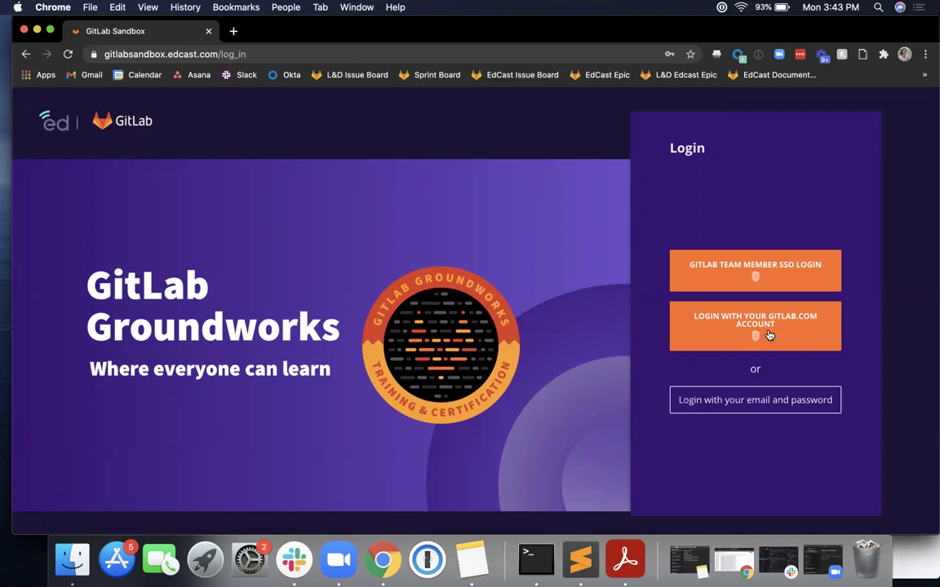
left_click(776, 405)
left_click(714, 188)
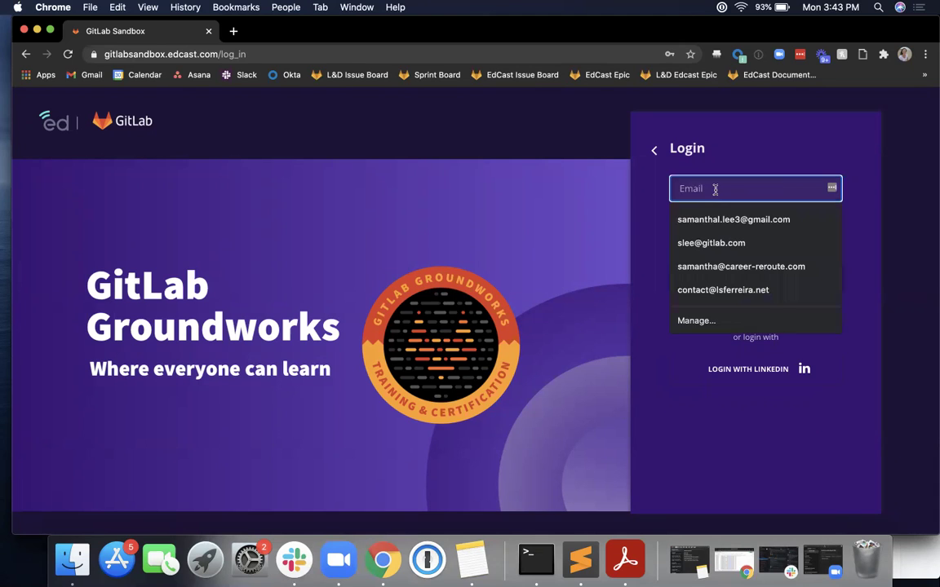
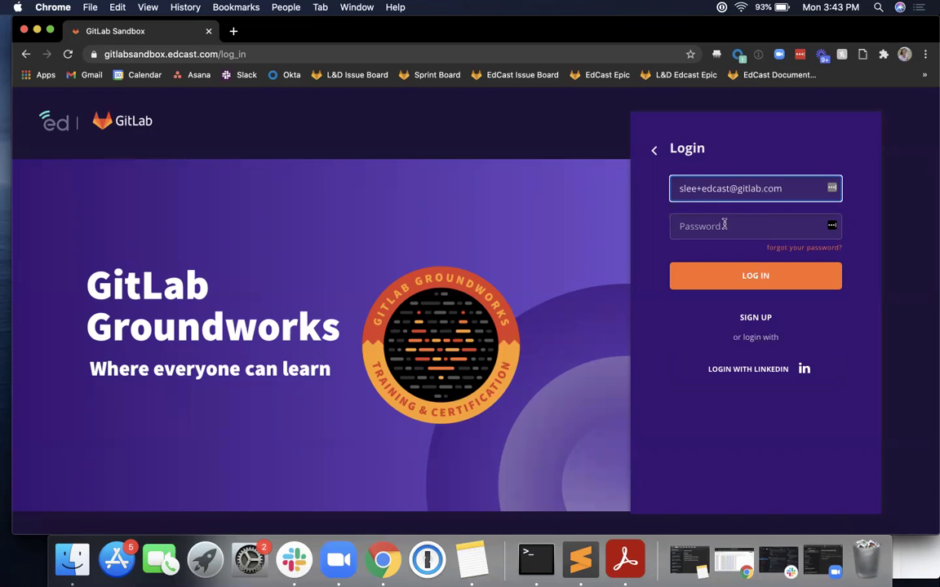
left_click(724, 225)
key("super+v")
left_click(724, 286)
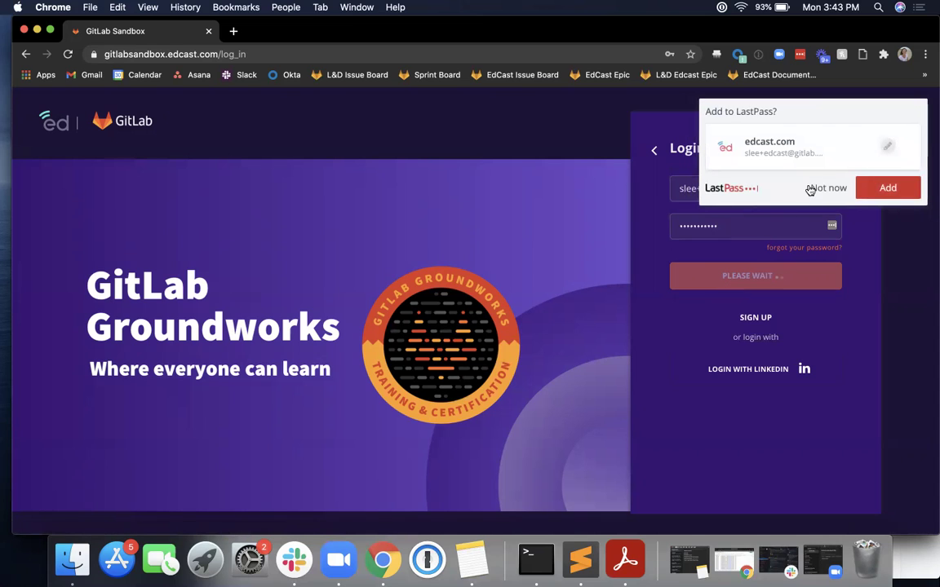
left_click(821, 192)
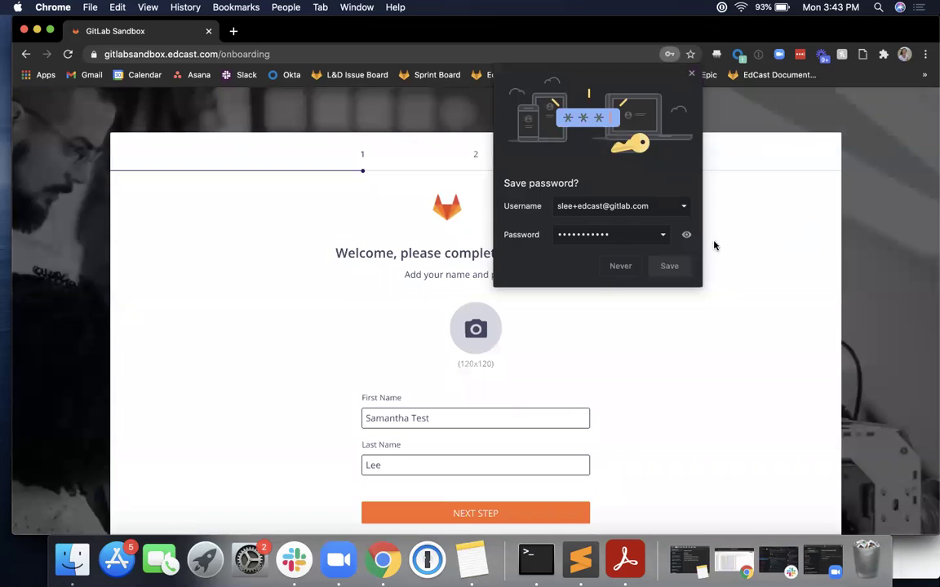
- Refuse Chrome's password save and move past the name form to Add Learning Goals
left_click(613, 269)
scroll(610, 276, "down", 1)
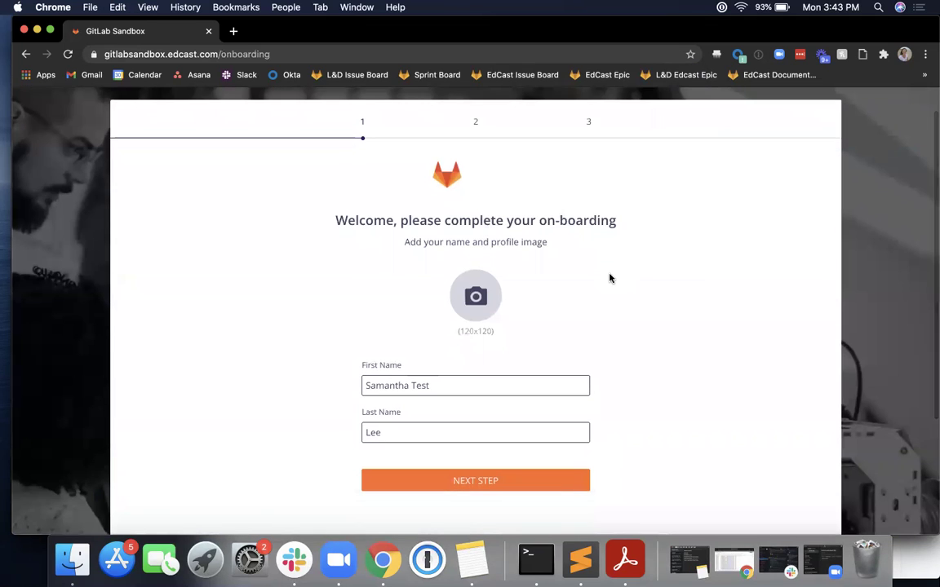
scroll(609, 278, "down", 1)
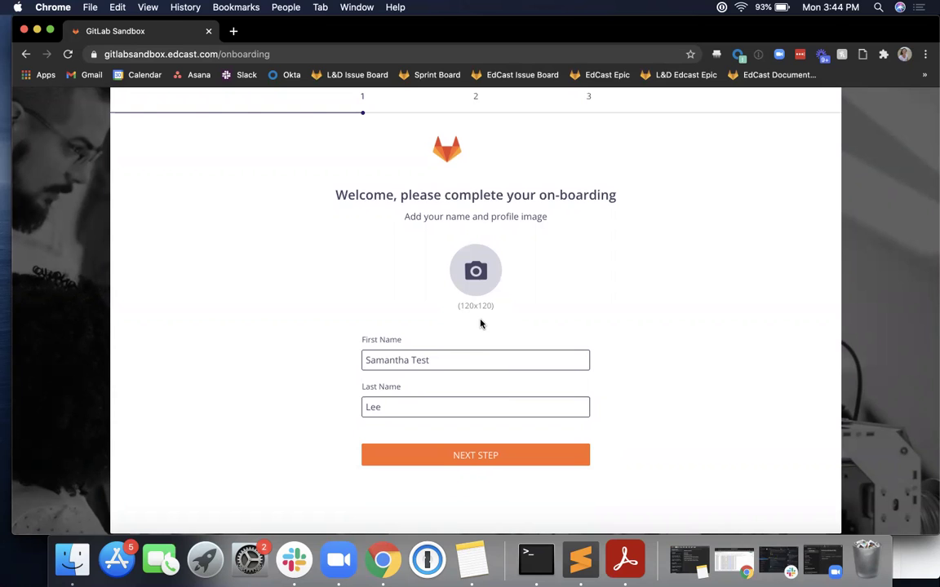
scroll(480, 324, "down", 2)
scroll(480, 323, "up", 3)
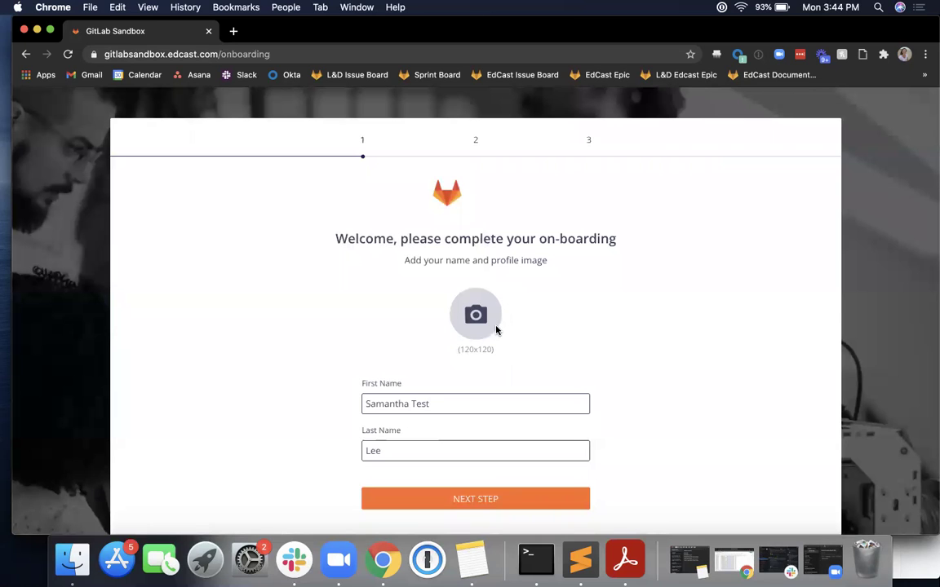
scroll(496, 329, "down", 1)
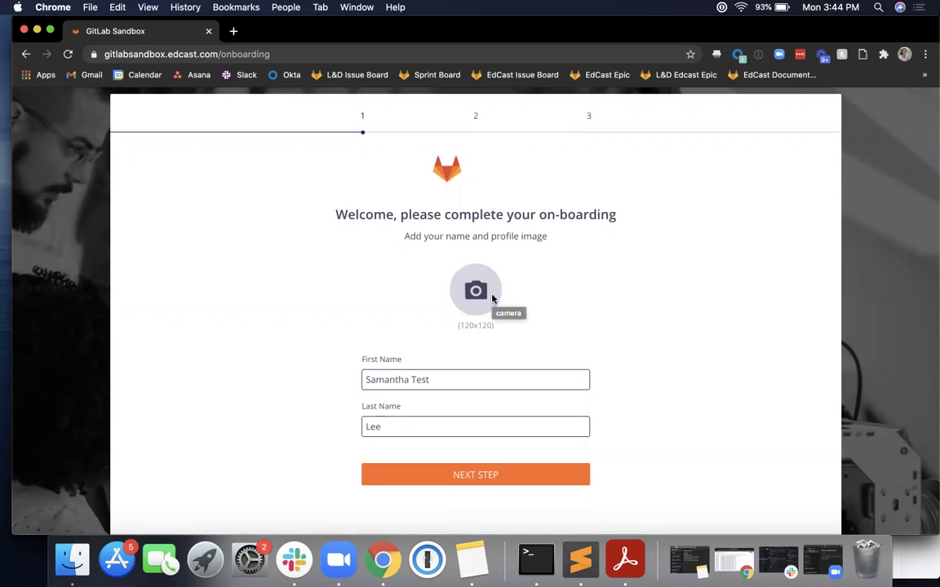
left_click(482, 479)
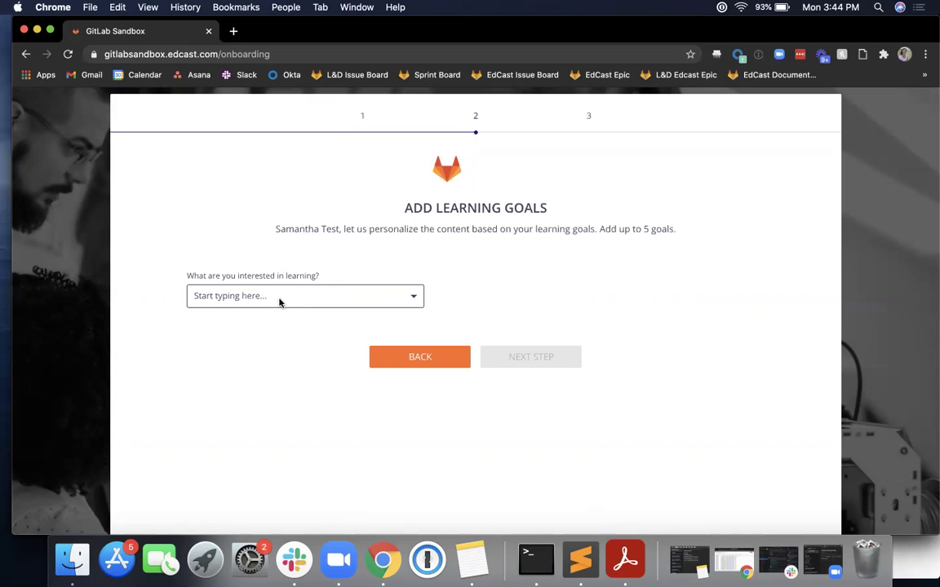
- Pick DevOps, Management and Leadership Skills from the suggestions, then try entering 'Social Styles'
left_click(279, 298)
type("DevOps")
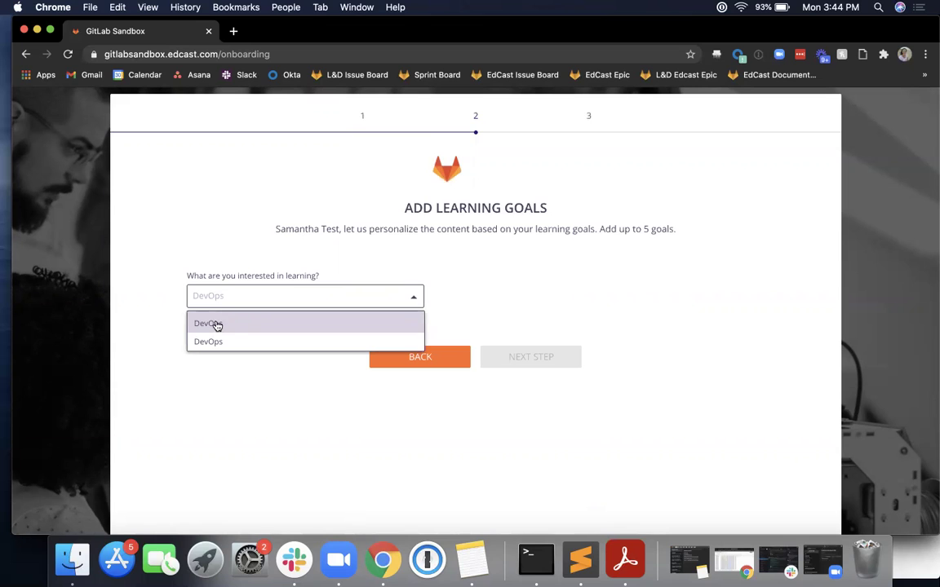
left_click(238, 324)
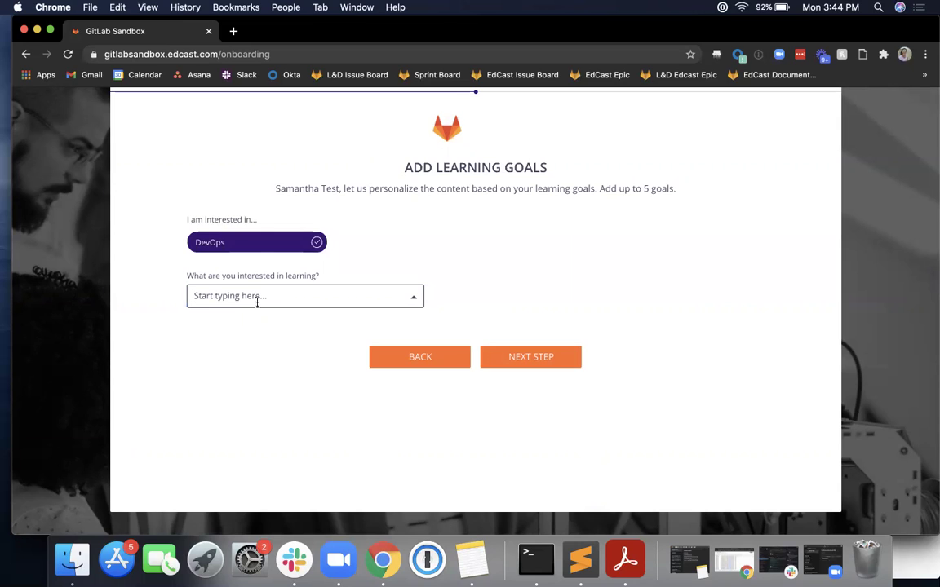
type("Management")
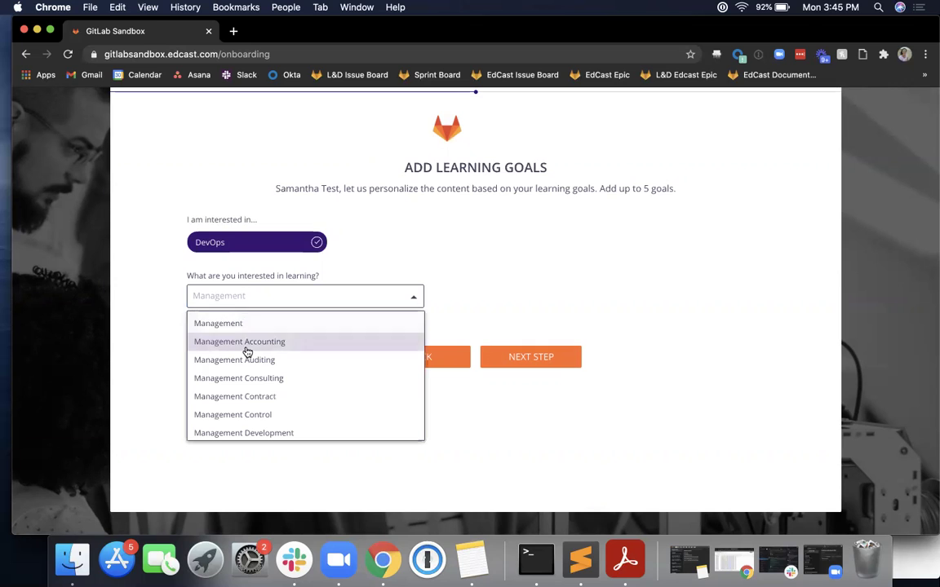
left_click(239, 327)
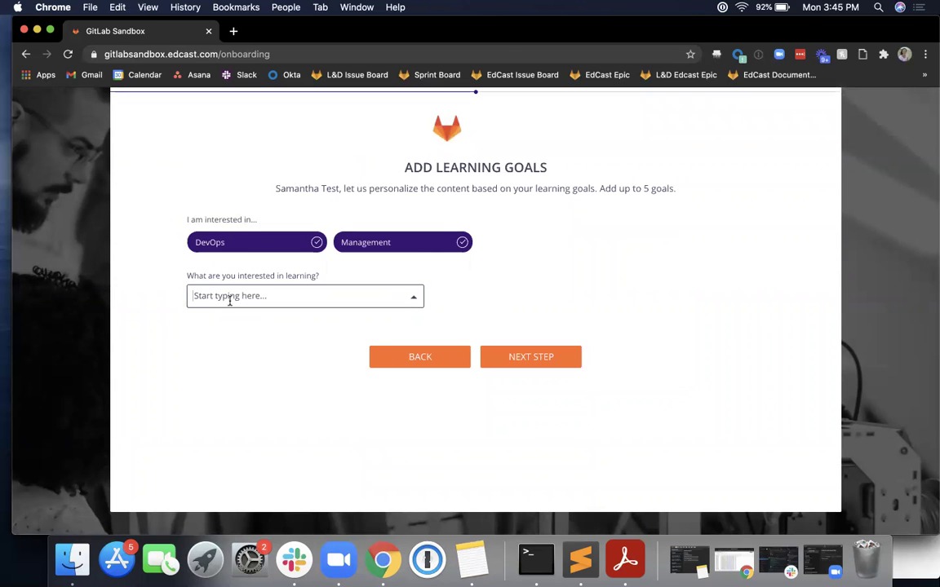
type("ueadership")
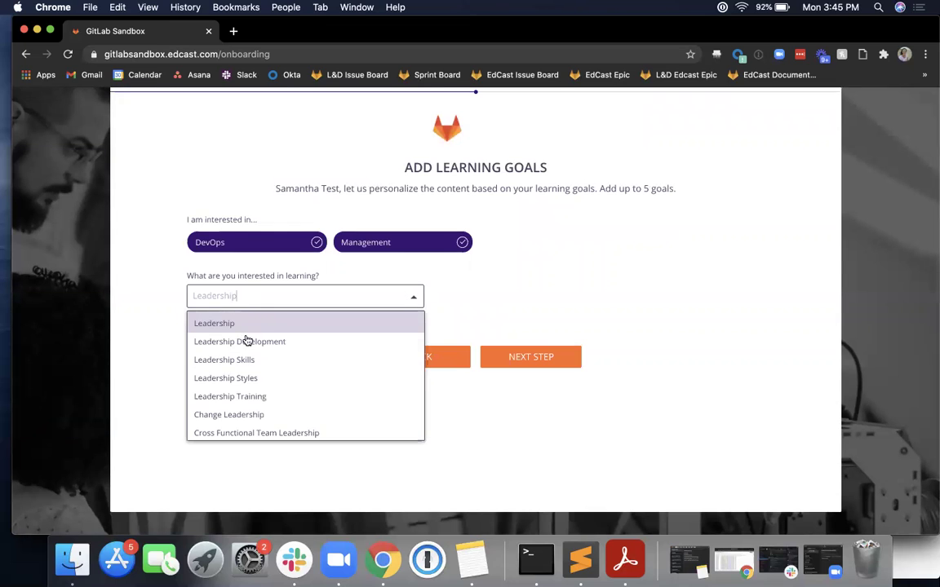
left_click(246, 359)
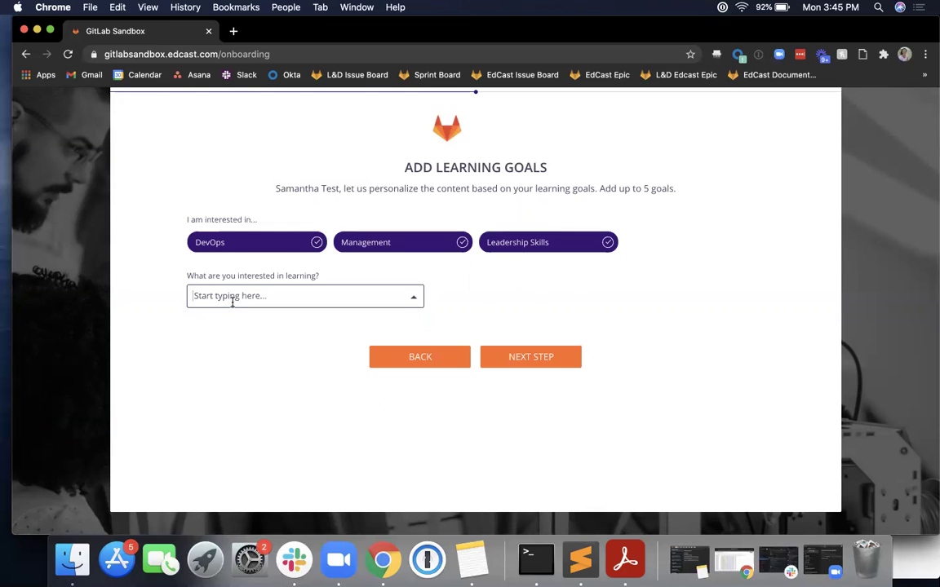
type("Social Styles")
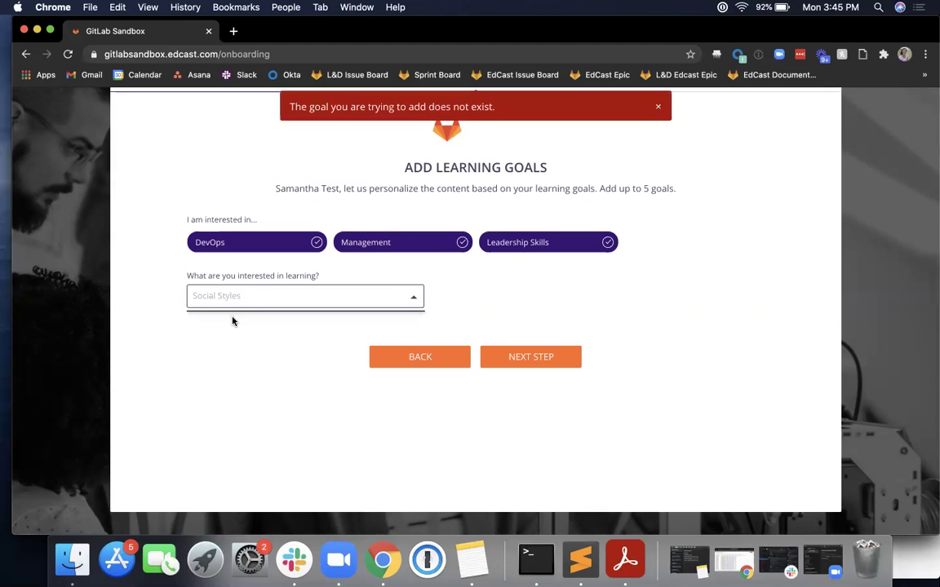
- Remove the nonexistent 'Social Styles' entry and add Web Development as a learning goal
scroll(233, 322, "up", 1)
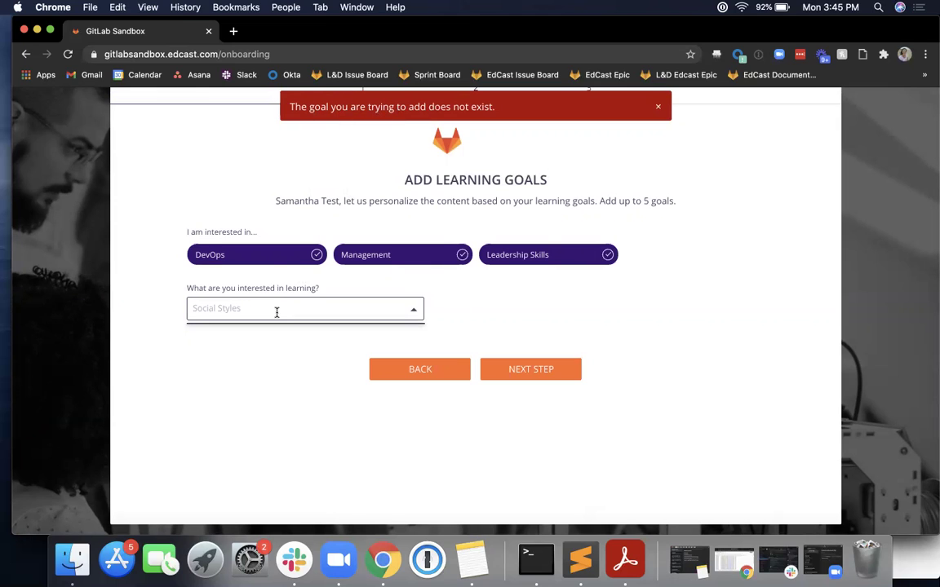
key("BackSpace")
key("BackSpace")
key("BackSpace")
key("BackSpace")
key("BackSpace")
key("BackSpace")
key("BackSpace")
key("BackSpace")
key("BackSpace")
key("BackSpace")
key("BackSpace")
key("BackSpace")
key("BackSpace")
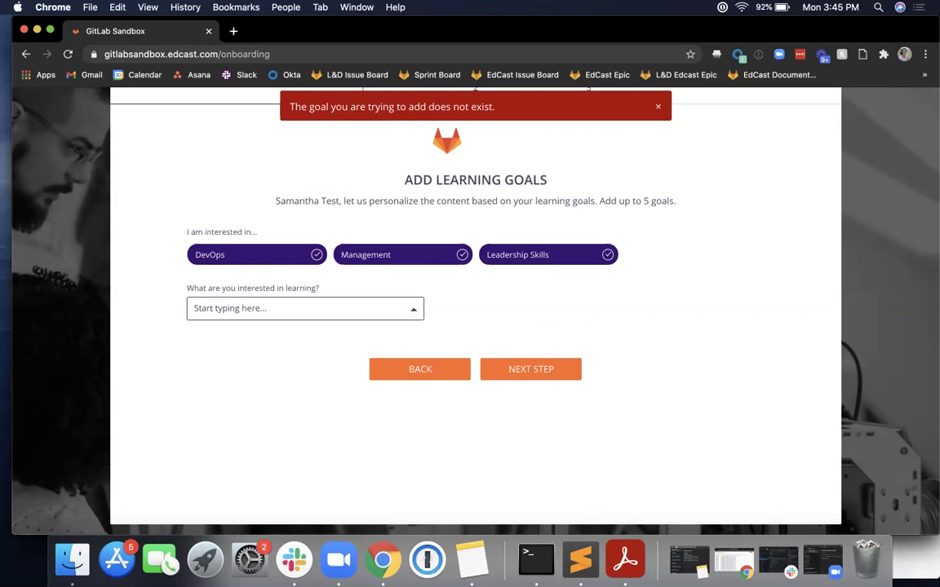
type("Web Deve")
left_click(252, 353)
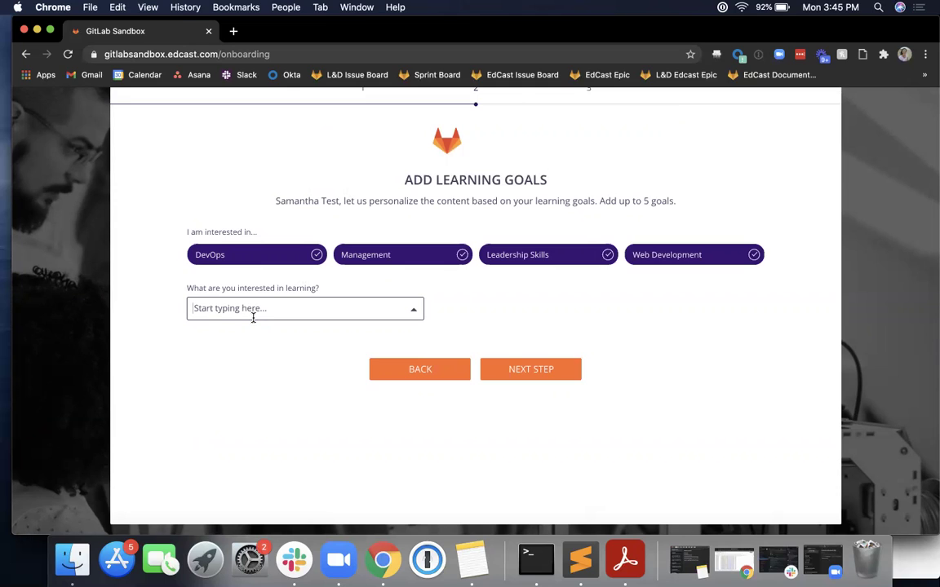
- Search the goal suggestions and add Digital Leadership as the fifth goal
type("GitLab")
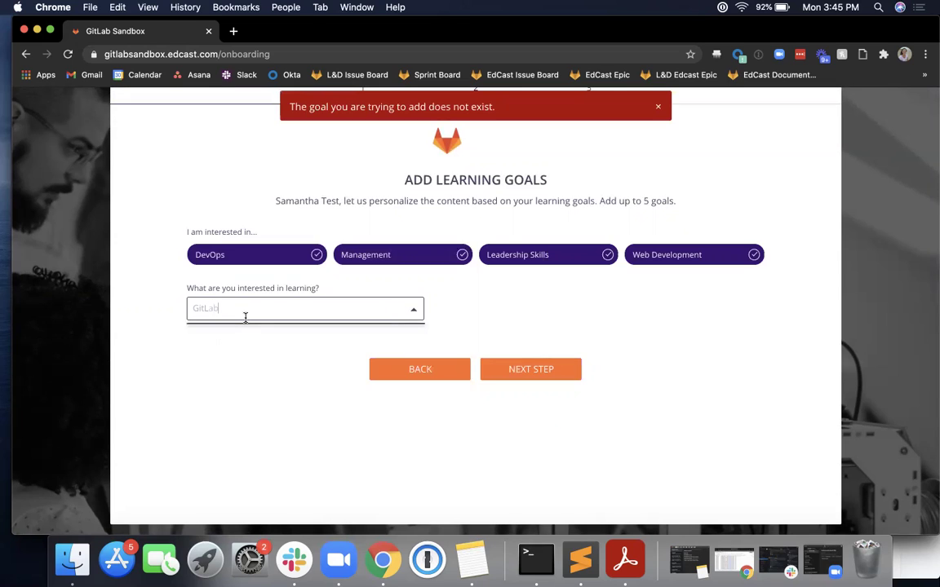
key("BackSpace")
key("BackSpace")
key("BackSpace")
key("BackSpace")
type("t")
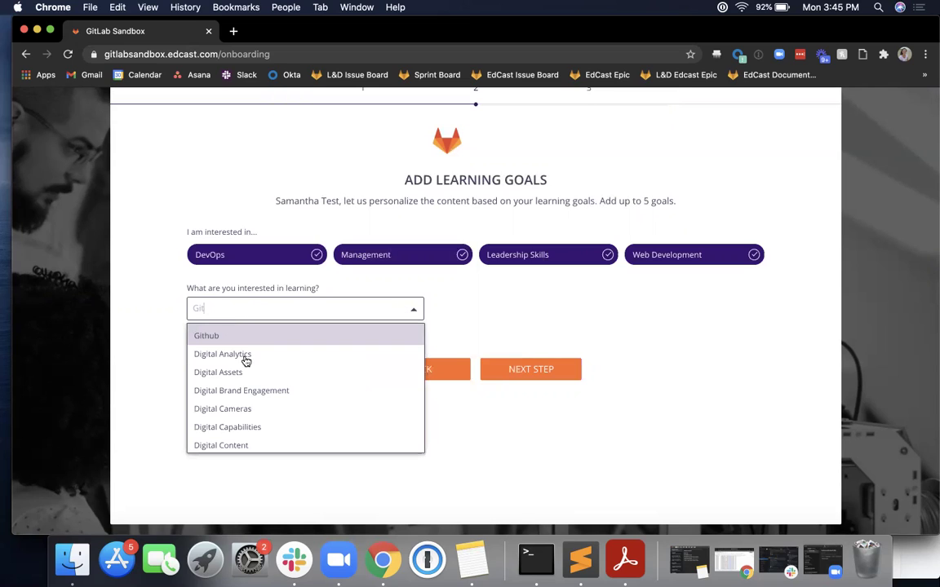
scroll(253, 370, "down", 1)
scroll(254, 370, "down", 5)
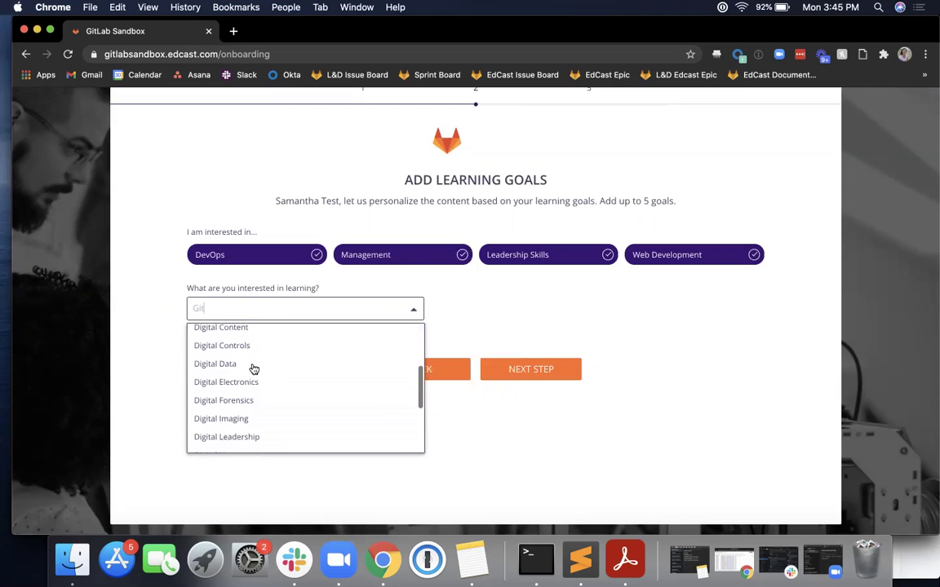
left_click(254, 428)
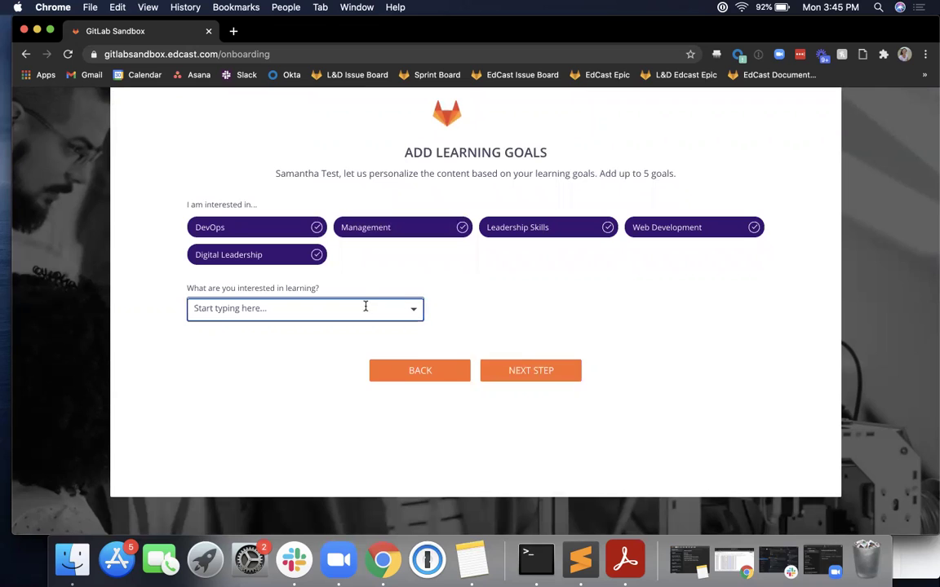
- Add Adult Education, Learning And Development Agenda and Creative Writing as skills
left_click(522, 373)
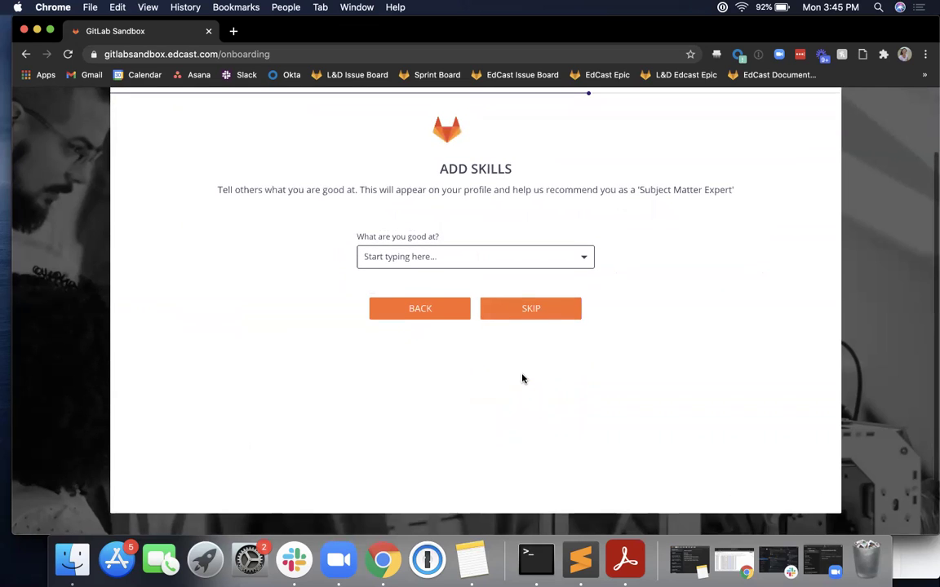
scroll(523, 379, "up", 3)
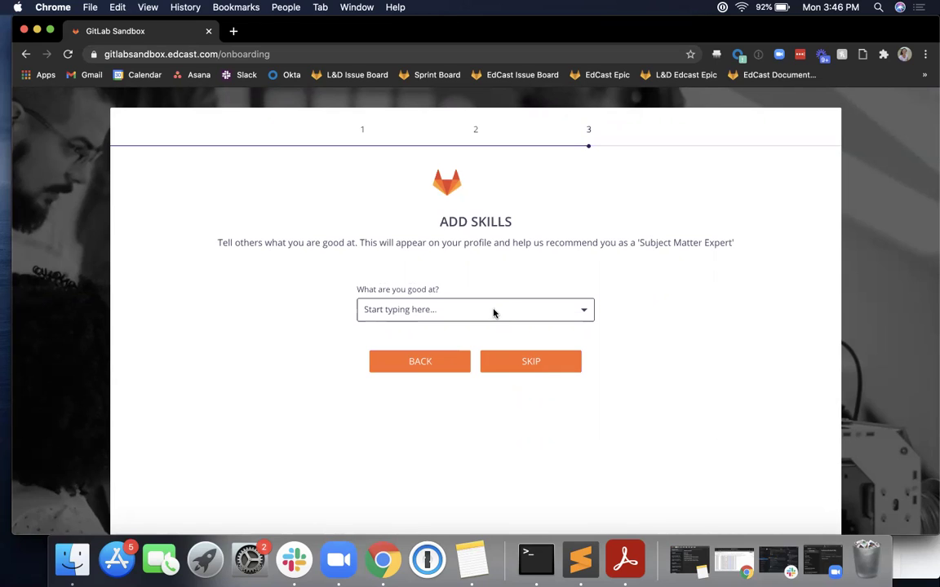
type("Education")
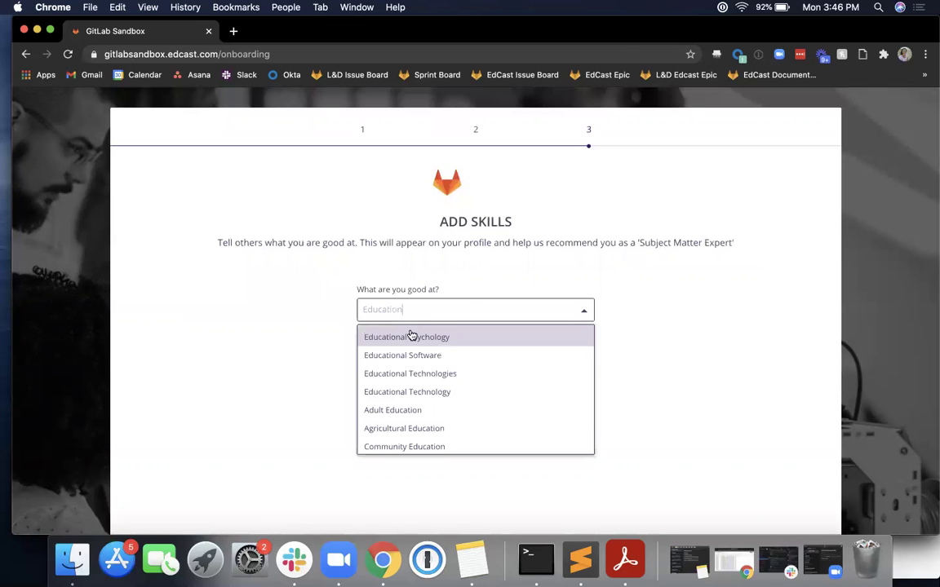
left_click(417, 410)
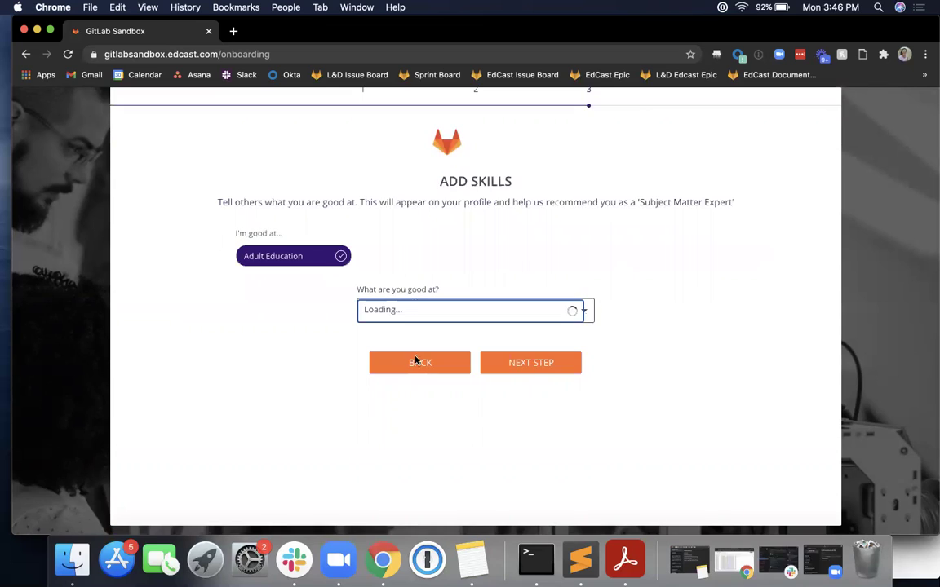
type("Learning an")
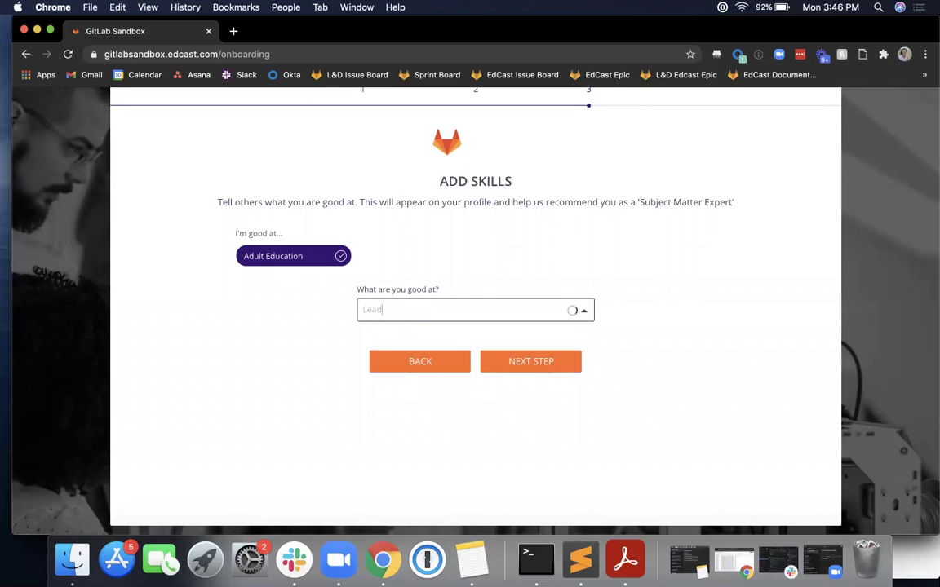
type("d Deve")
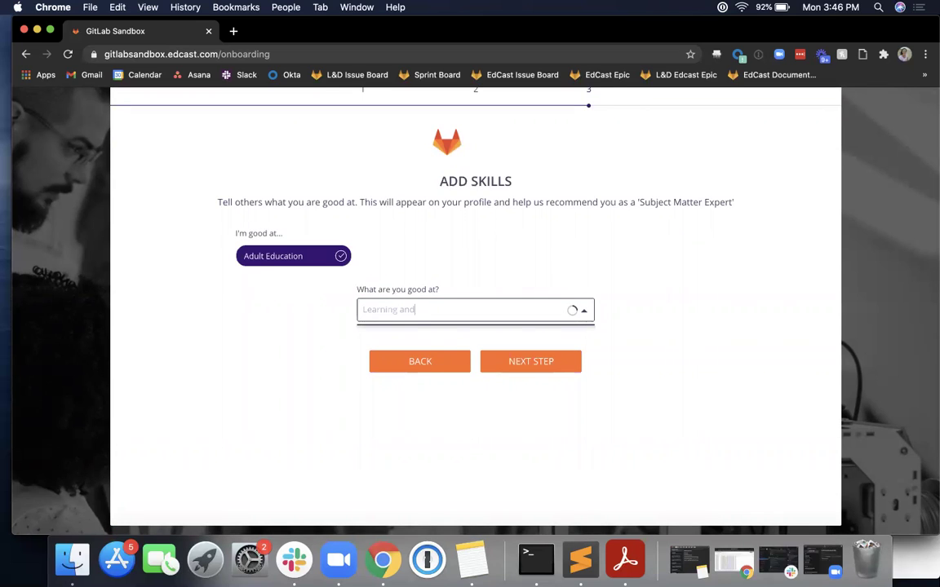
type("lop")
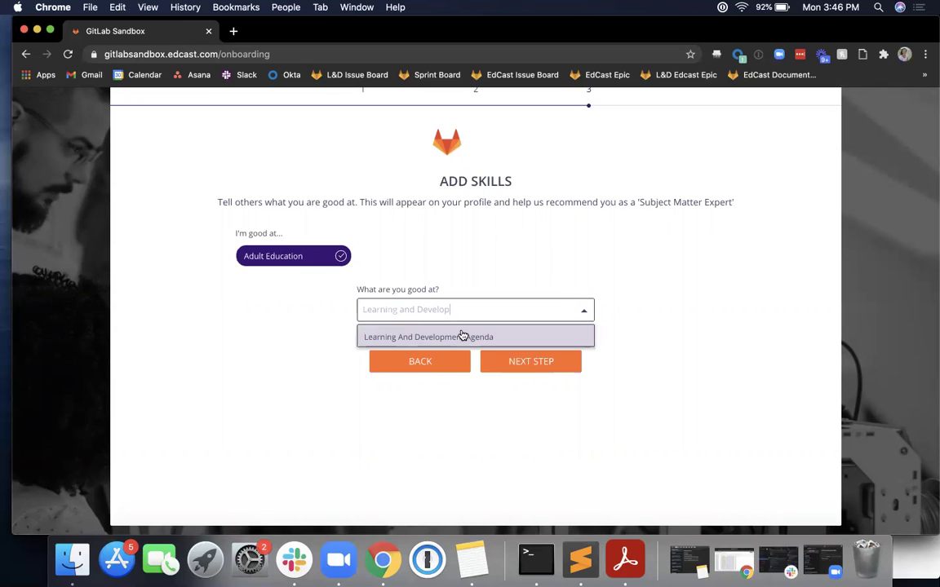
left_click(462, 336)
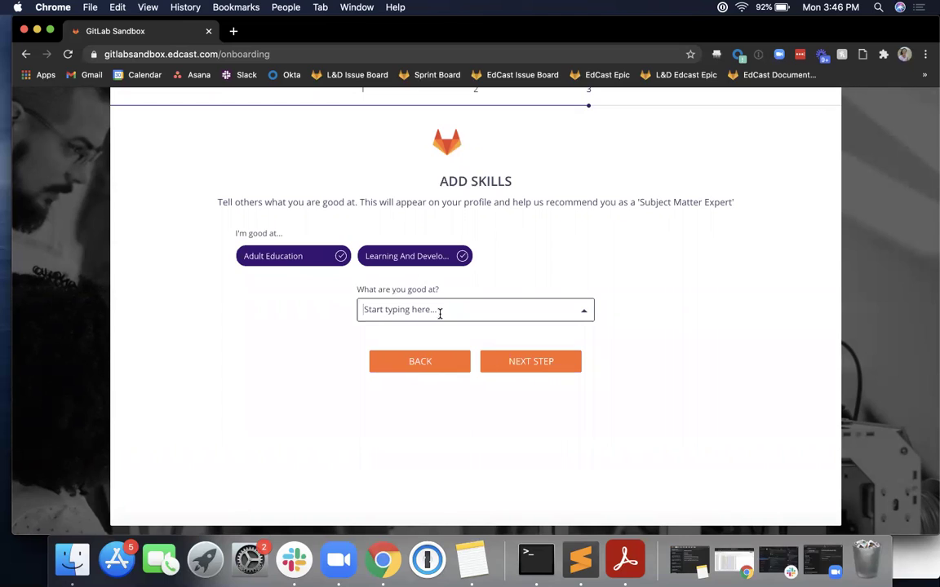
type("C")
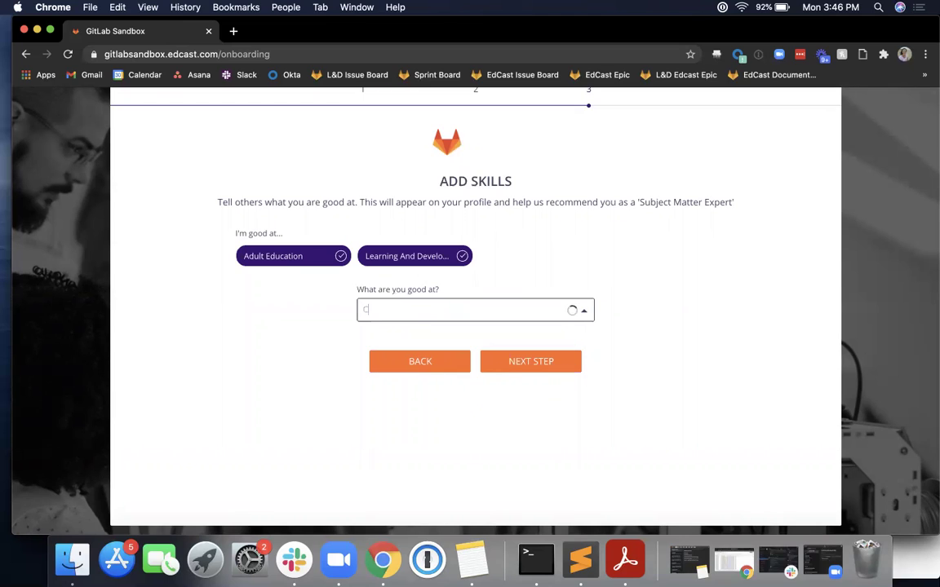
type("reative writing")
left_click(437, 336)
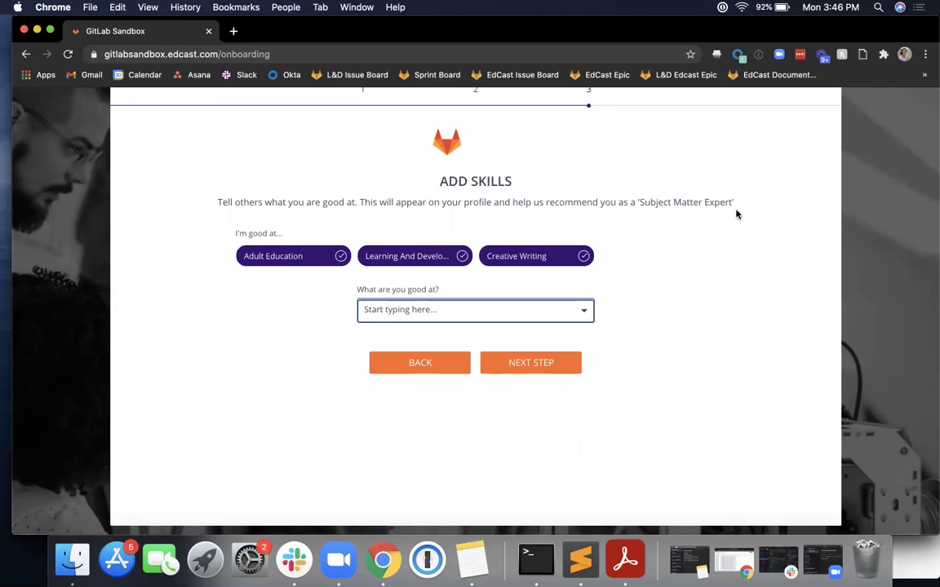
- Finish onboarding to load the Groundworks home page
scroll(586, 326, "up", 1)
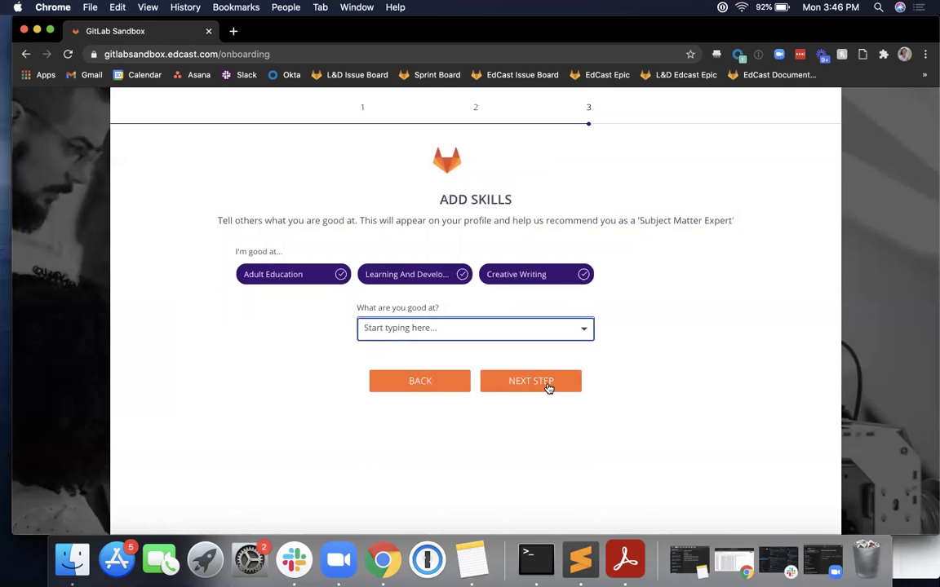
scroll(549, 389, "up", 1)
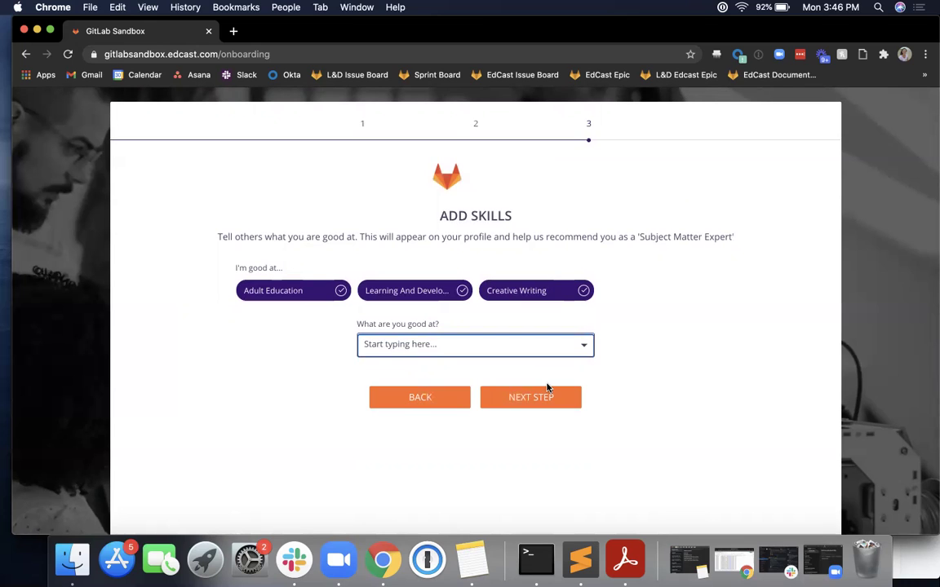
scroll(547, 388, "up", 1)
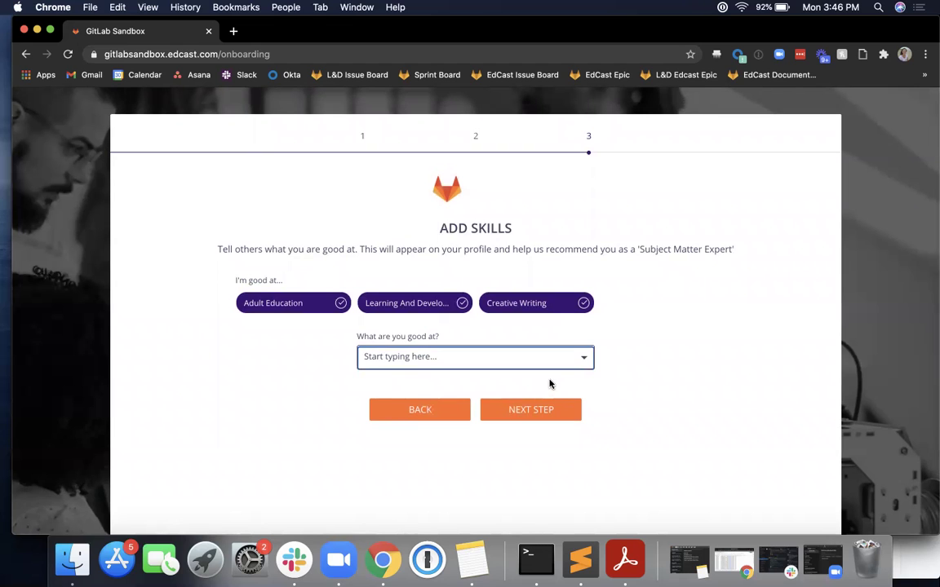
left_click(539, 409)
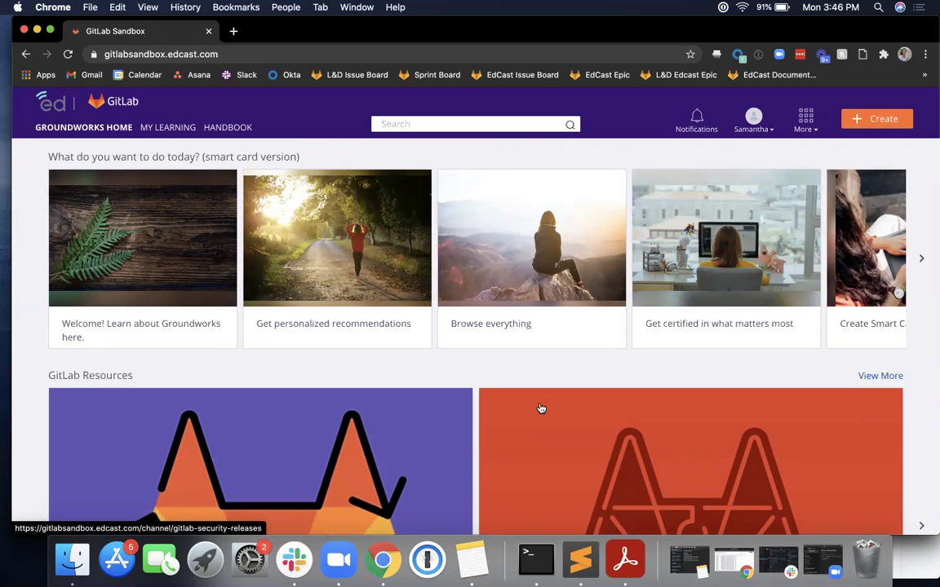
- Scroll the loaded Groundworks home page to view its smart cards
scroll(541, 408, "down", 2)
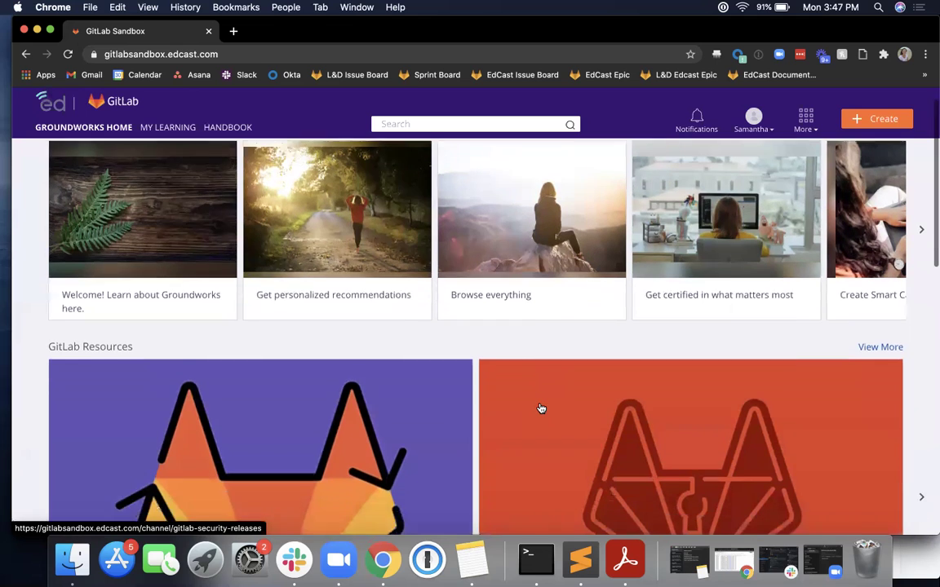
scroll(540, 408, "up", 2)
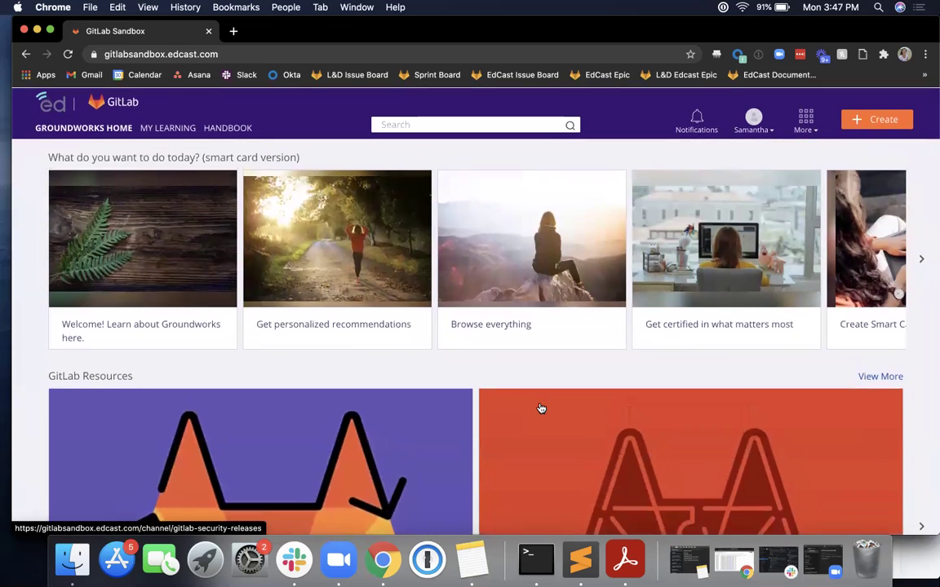